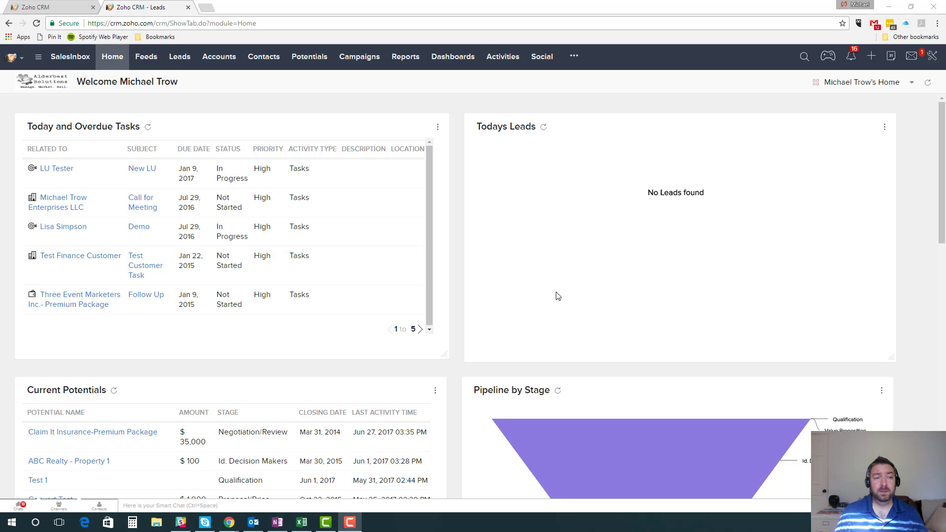
Step: Switch to Excel and review the name, email address and note column headers in row 1, then return to Zoho CRM
{"action": "left_click", "coordinate": [305, 525]}
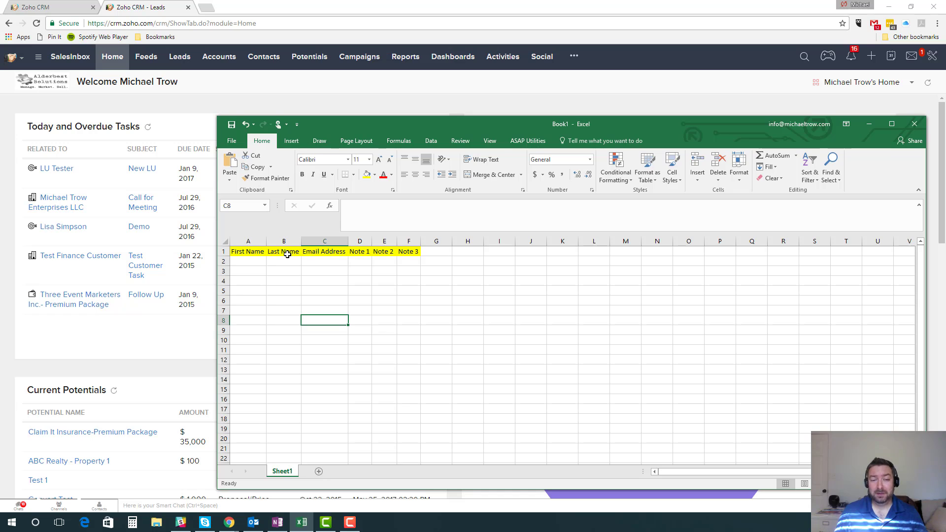
{"action": "left_click_drag", "start_coordinate": [249, 252], "coordinate": [285, 253]}
{"action": "left_click", "coordinate": [319, 251]}
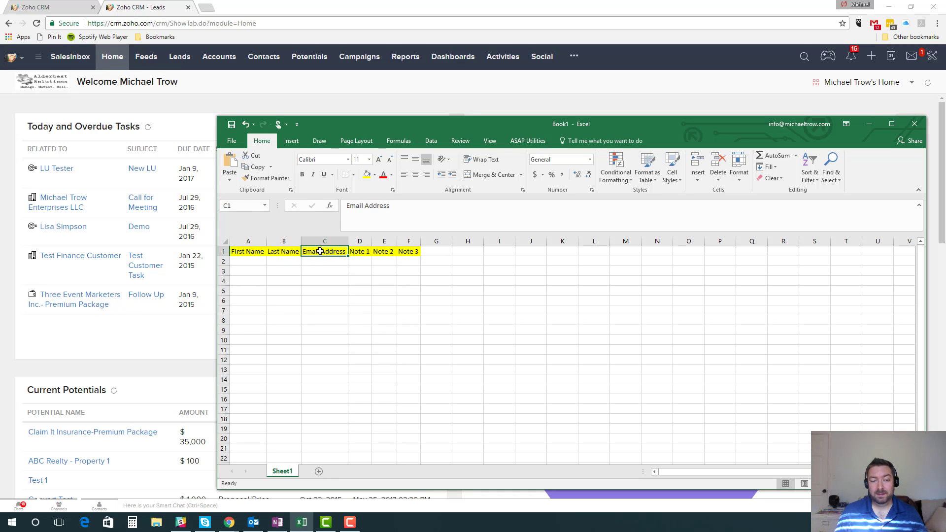
{"action": "left_click_drag", "start_coordinate": [368, 251], "coordinate": [409, 252]}
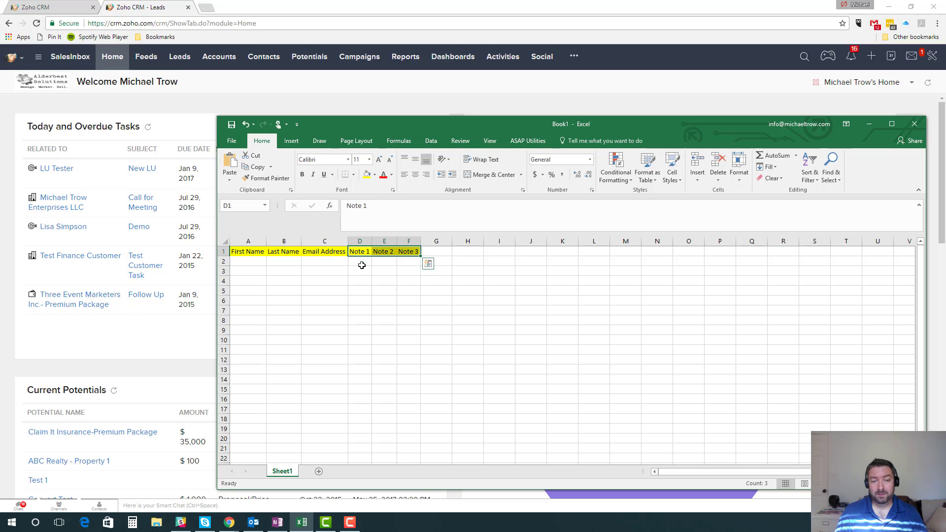
{"action": "left_click_drag", "start_coordinate": [225, 263], "coordinate": [225, 291]}
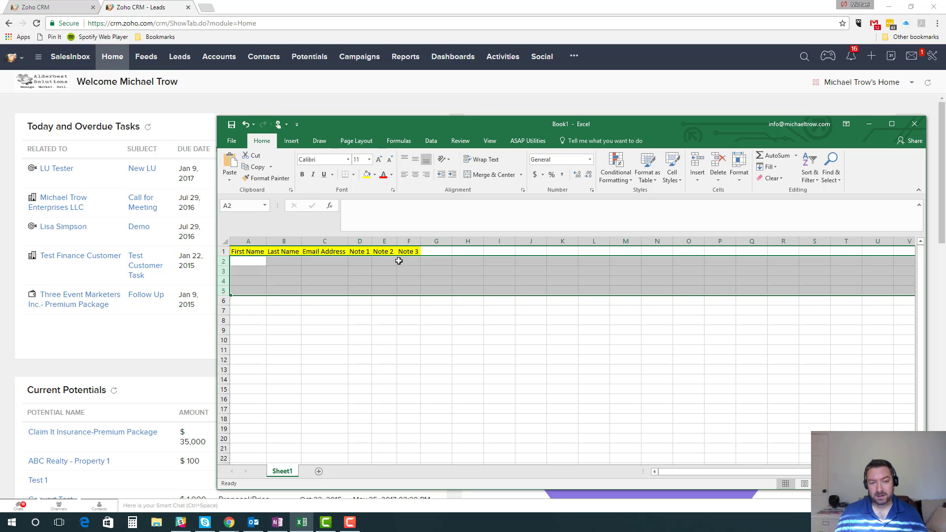
{"action": "left_click_drag", "start_coordinate": [247, 251], "coordinate": [399, 250]}
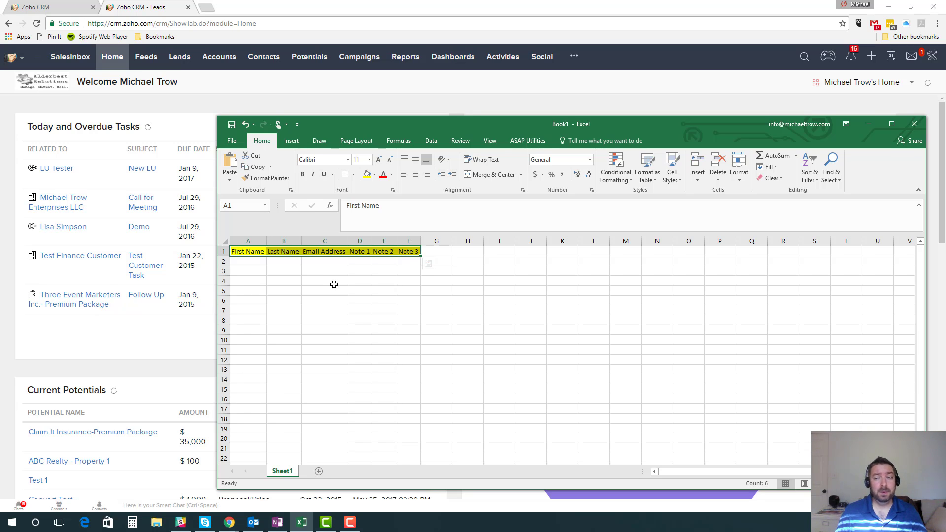
{"action": "left_click", "coordinate": [869, 124]}
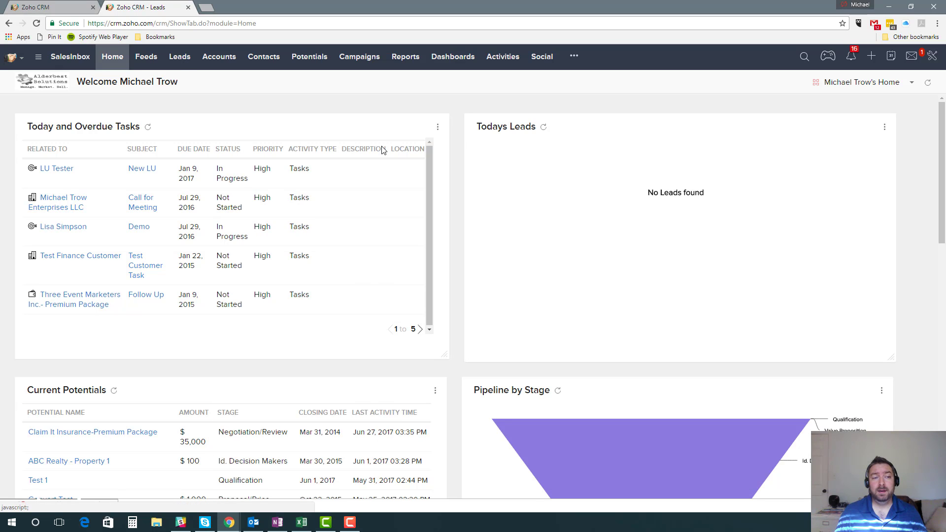
Step: Start a notes import from the Leads module
{"action": "left_click", "coordinate": [186, 68]}
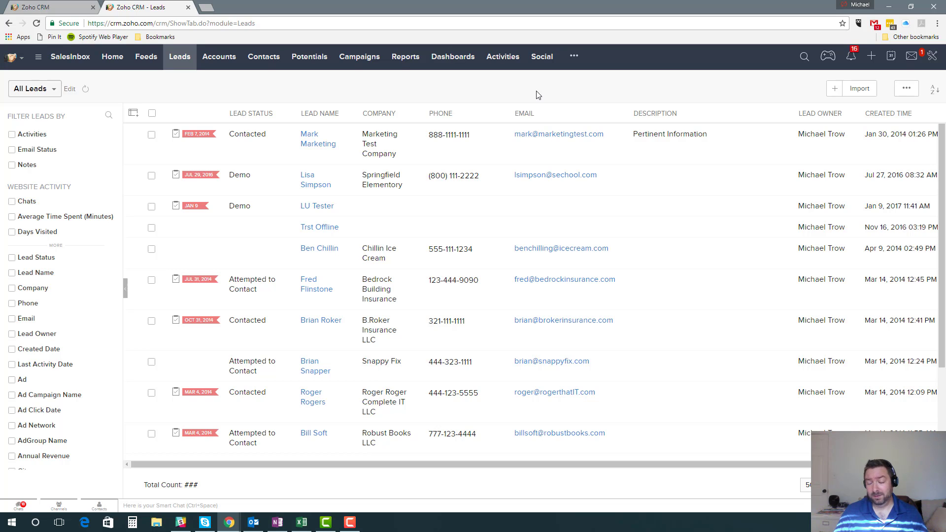
{"action": "left_click", "coordinate": [851, 93]}
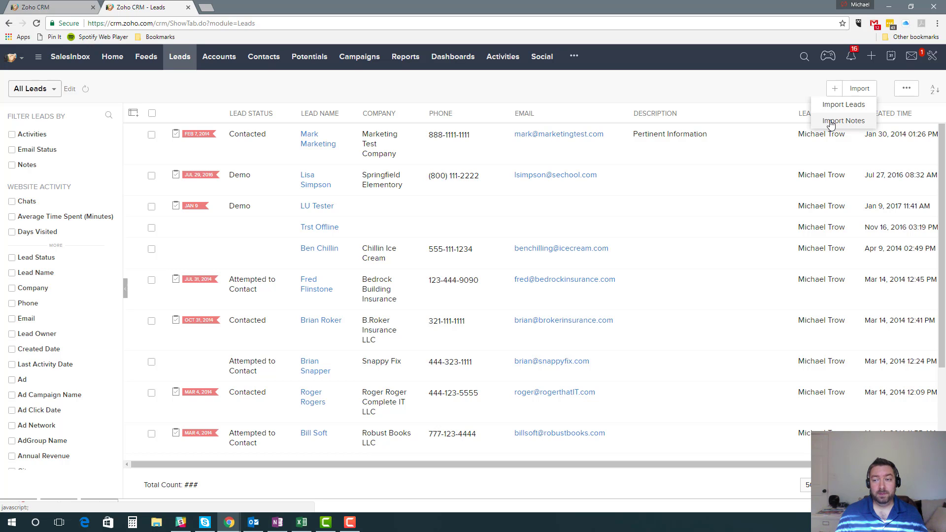
{"action": "left_click", "coordinate": [830, 124]}
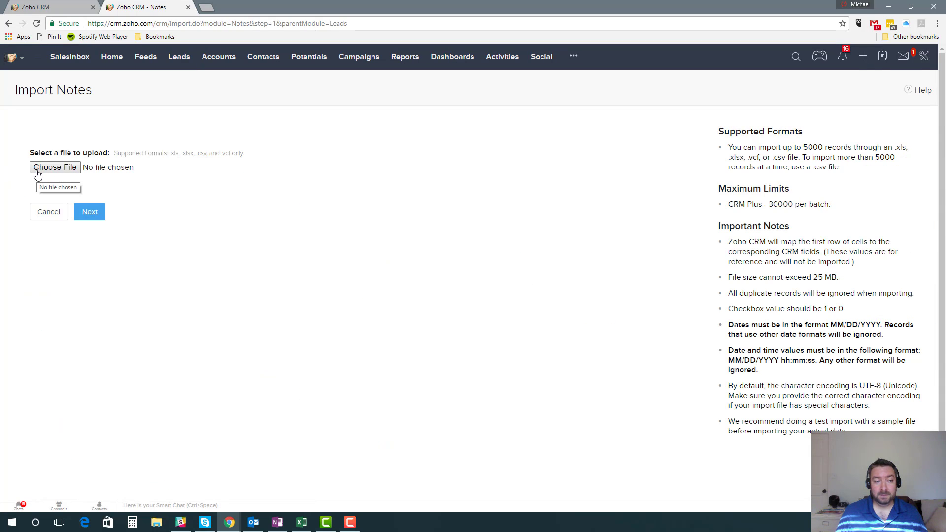
Step: Select the Leads List-Test Data file for the notes import and find existing leads using Email, continuing to field mapping
{"action": "left_click", "coordinate": [37, 175]}
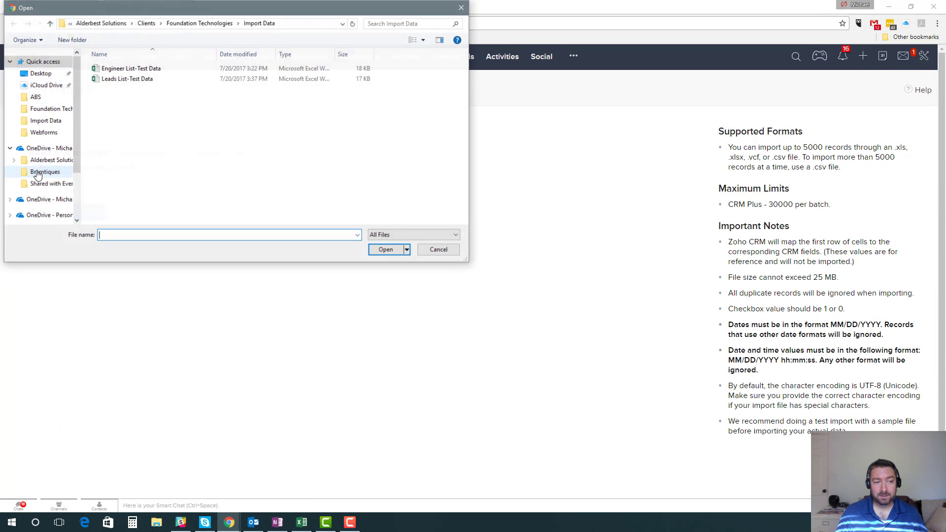
{"action": "left_click", "coordinate": [137, 80]}
{"action": "left_click", "coordinate": [386, 249]}
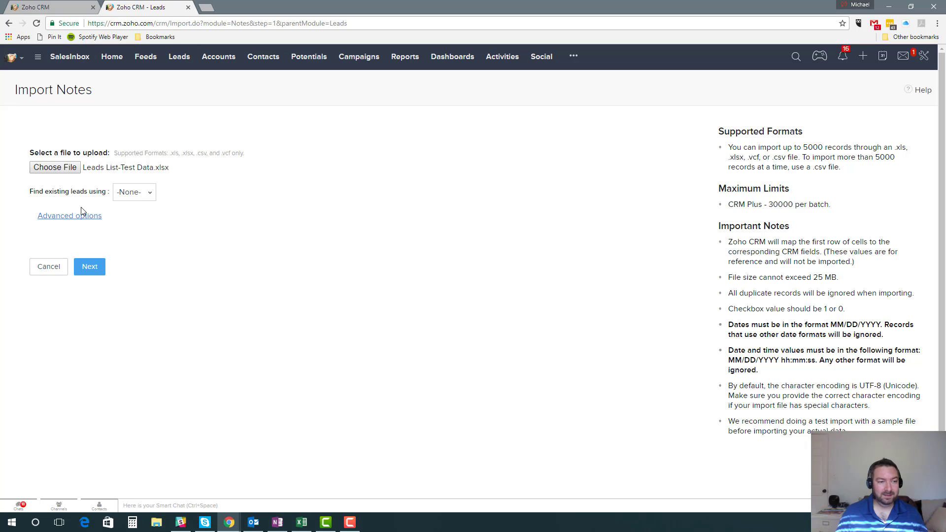
{"action": "left_click", "coordinate": [125, 194]}
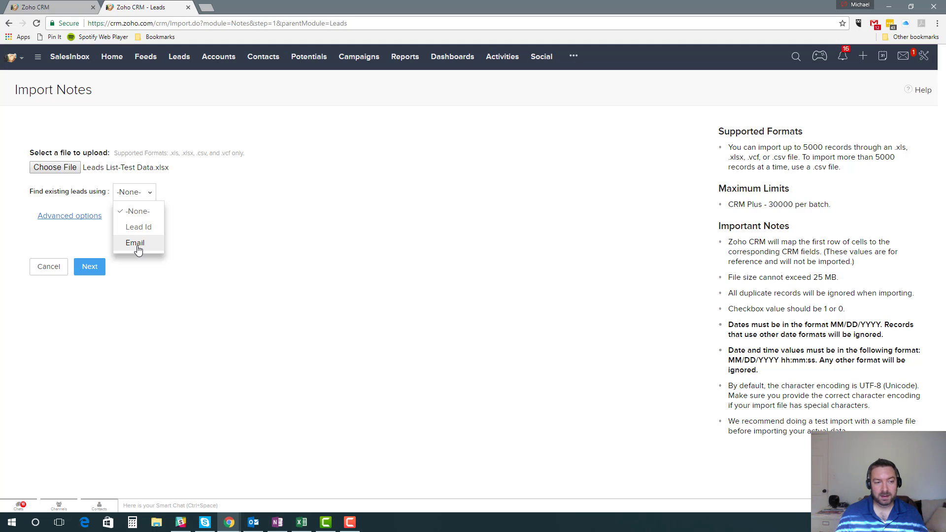
{"action": "left_click", "coordinate": [135, 243]}
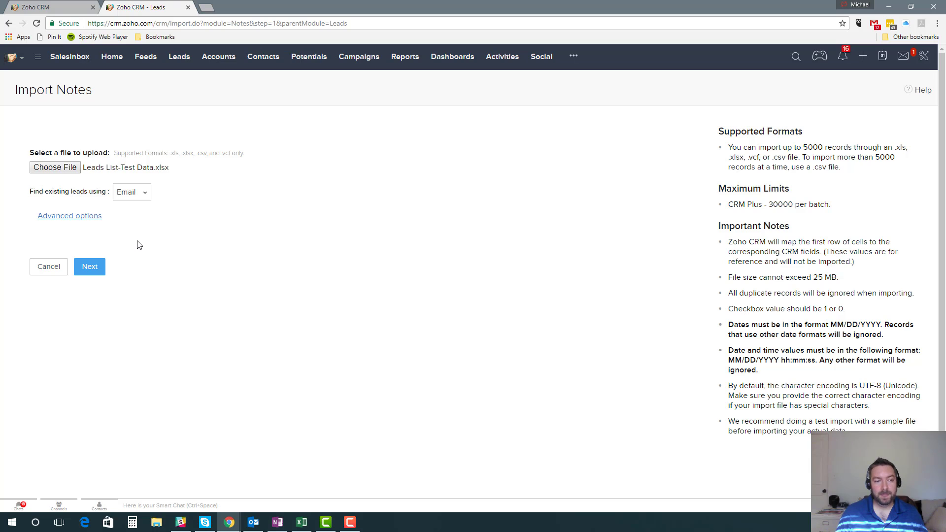
{"action": "left_click", "coordinate": [90, 274]}
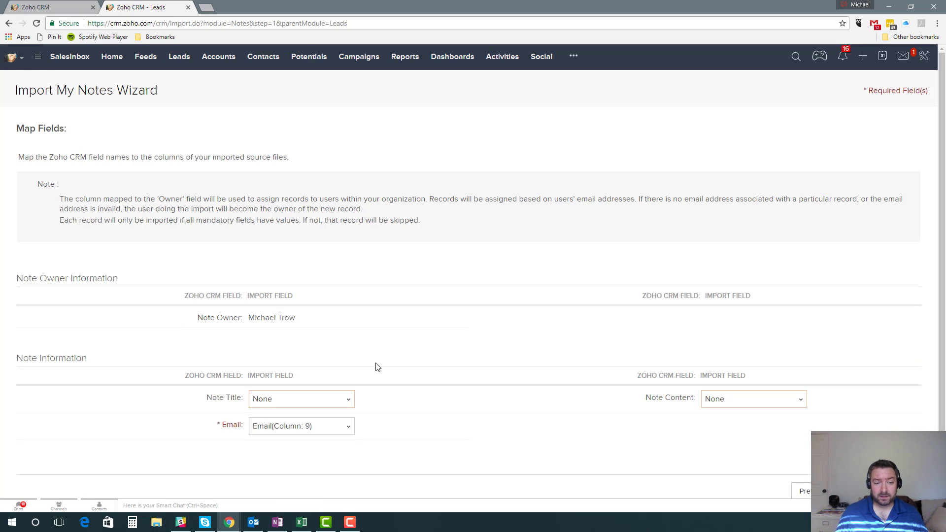
{"action": "scroll", "coordinate": [345, 367], "scroll_direction": "down", "scroll_amount": 1}
{"action": "left_click", "coordinate": [286, 404]}
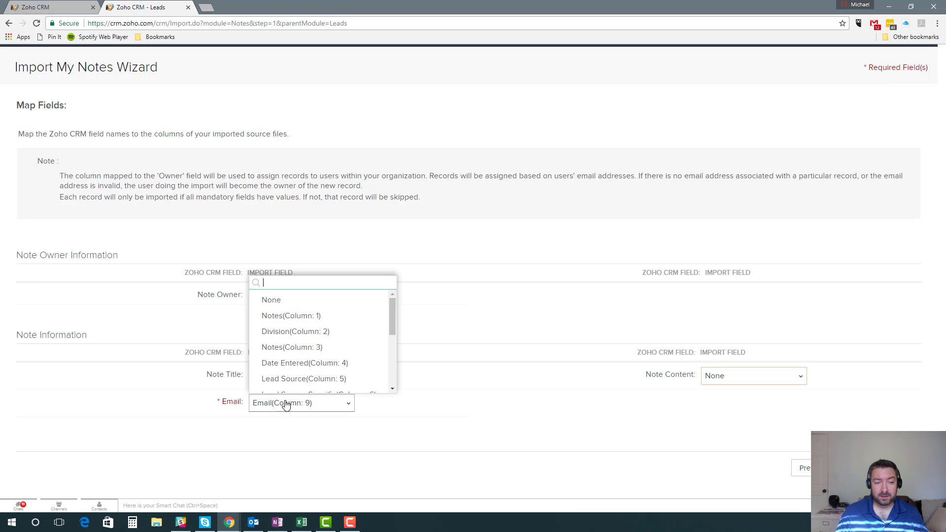
{"action": "left_click", "coordinate": [306, 322]}
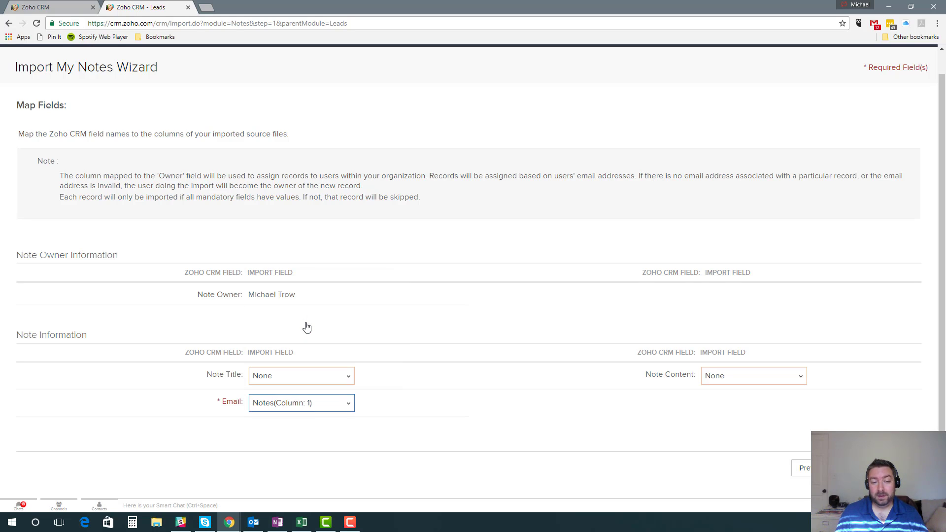
{"action": "left_click", "coordinate": [757, 381]}
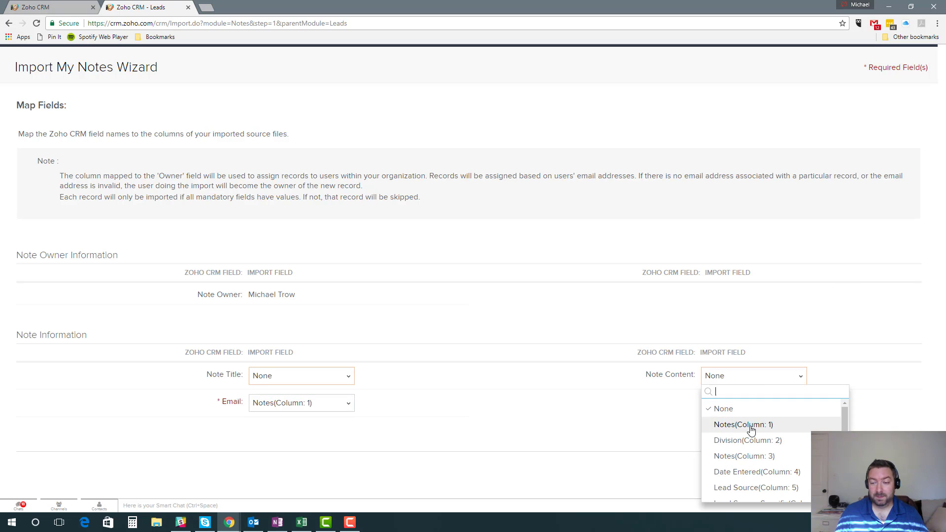
{"action": "left_click", "coordinate": [343, 403]}
{"action": "scroll", "coordinate": [313, 374], "scroll_direction": "down", "scroll_amount": 1}
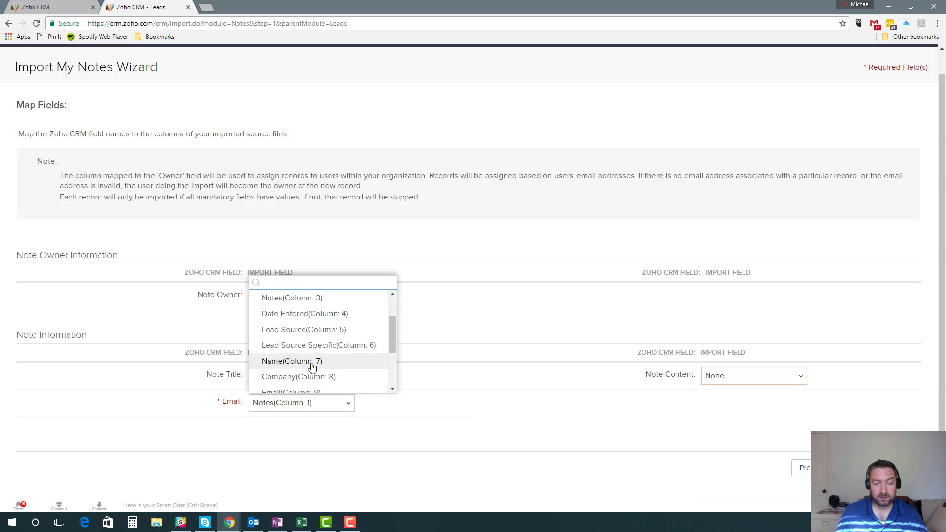
{"action": "scroll", "coordinate": [311, 367], "scroll_direction": "down", "scroll_amount": 1}
{"action": "left_click", "coordinate": [306, 349]}
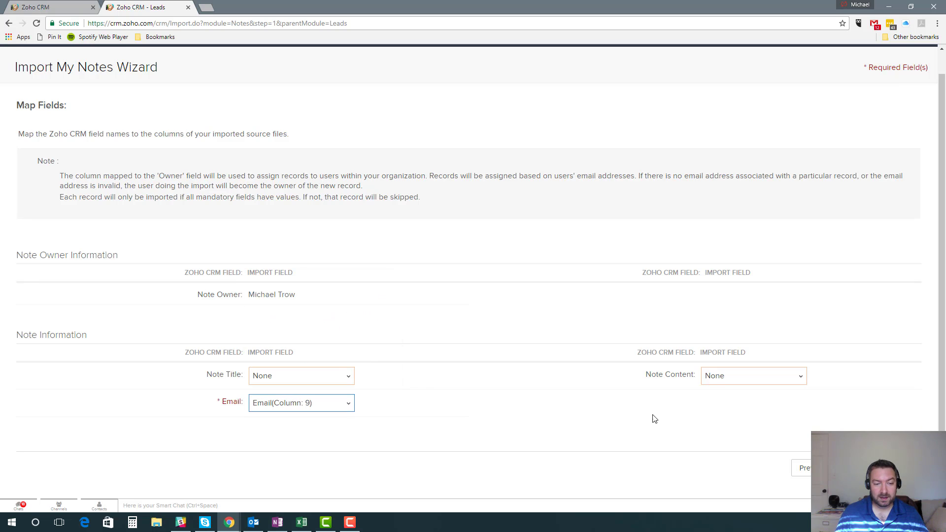
Step: Try Notes(Column: 1) and then Notes(Column: 3) as the Note Content mapping, and leave the import wizard
{"action": "left_click", "coordinate": [716, 383]}
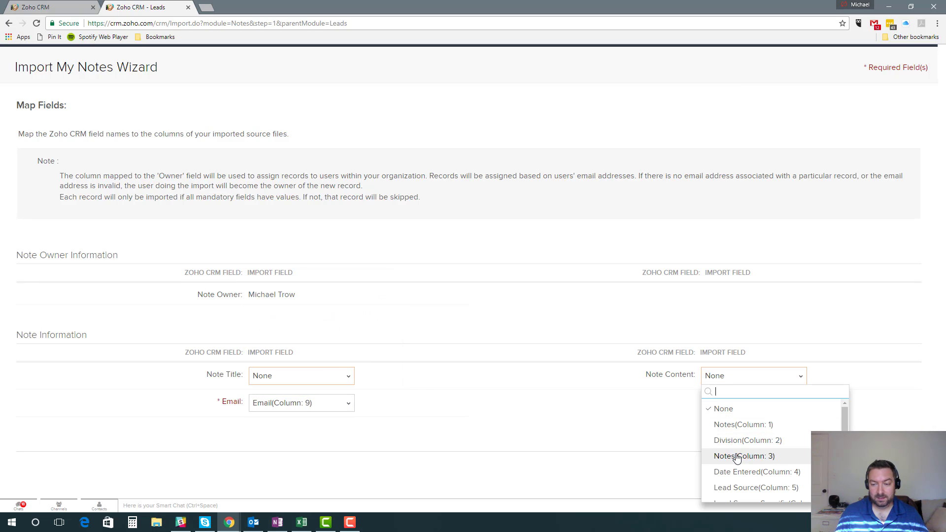
{"action": "left_click", "coordinate": [737, 426]}
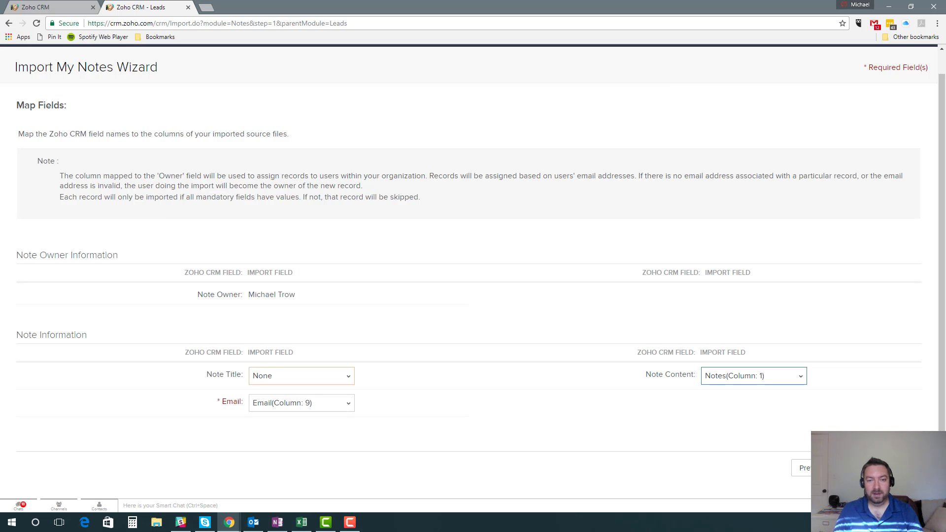
{"action": "left_click", "coordinate": [751, 379]}
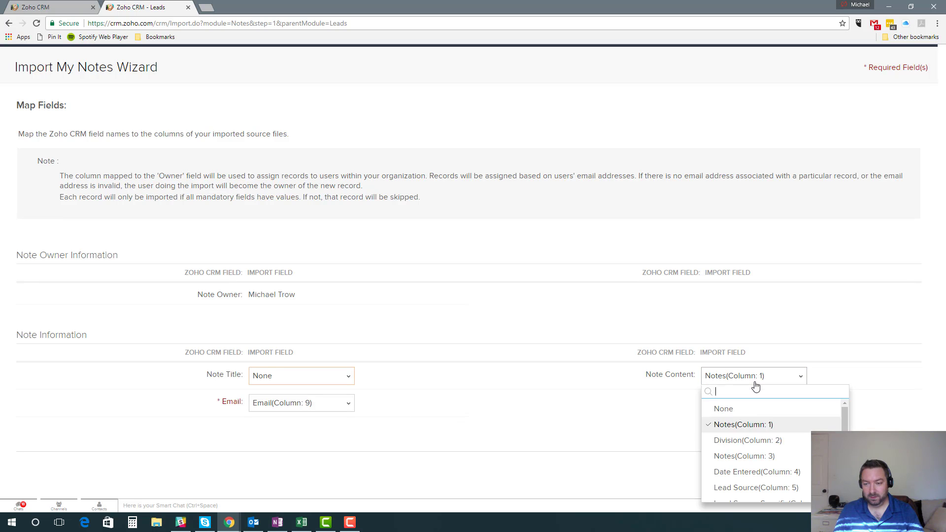
{"action": "left_click", "coordinate": [751, 456]}
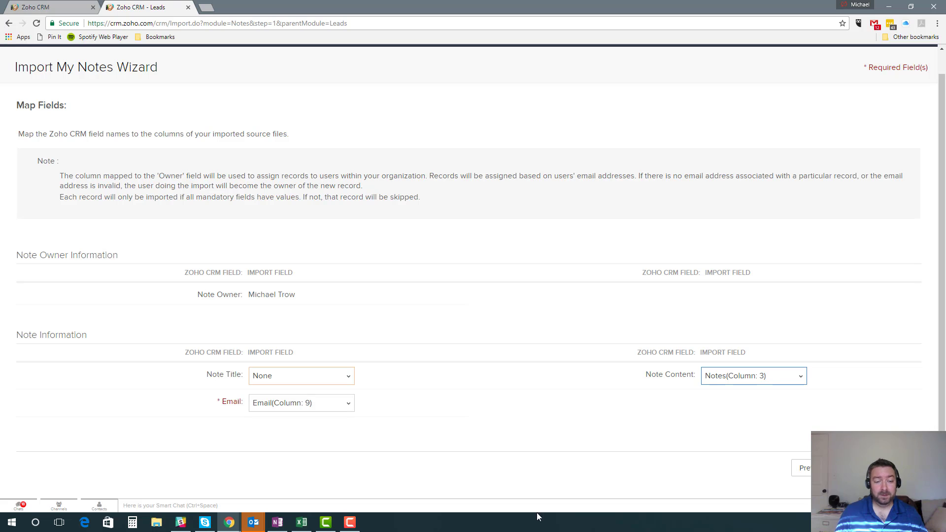
{"action": "left_click", "coordinate": [901, 468]}
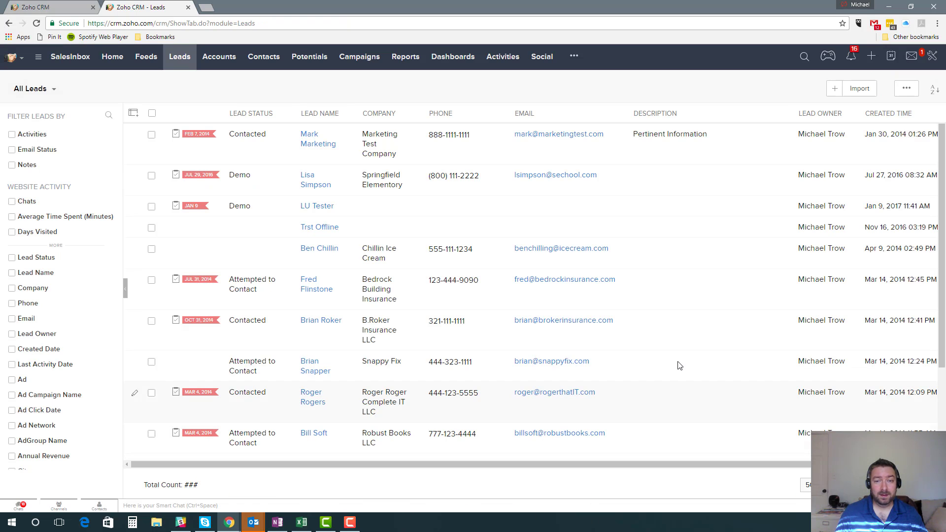
Step: Check the import options in the Leads, Accounts and Contacts modules for importing notes
{"action": "left_click", "coordinate": [860, 89]}
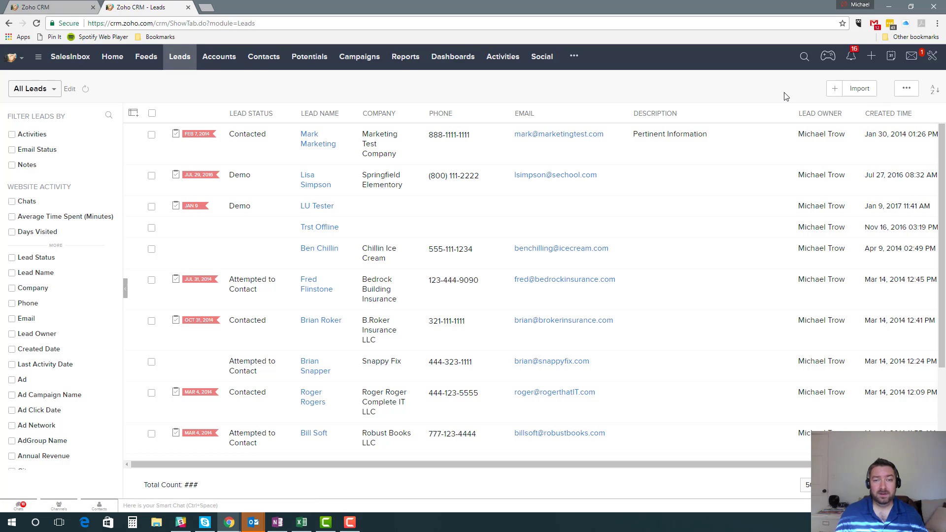
{"action": "left_click", "coordinate": [208, 59]}
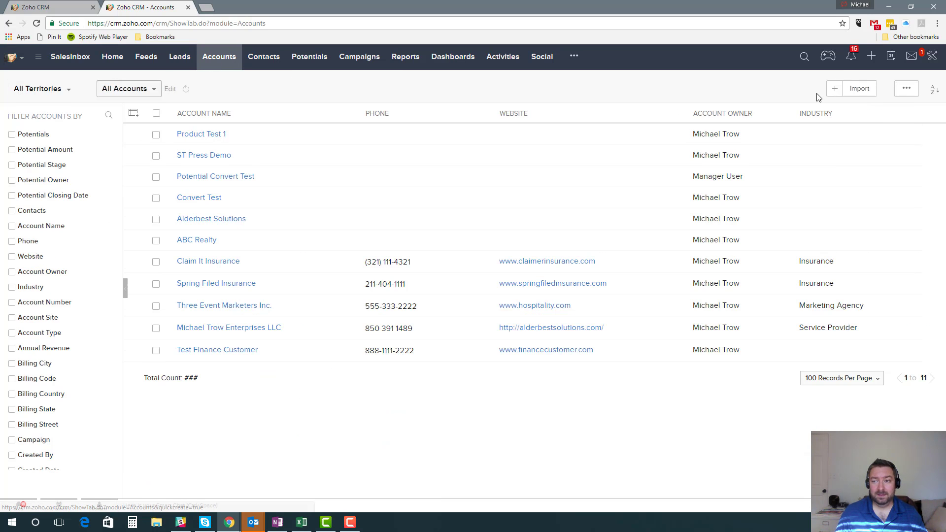
{"action": "left_click", "coordinate": [857, 89]}
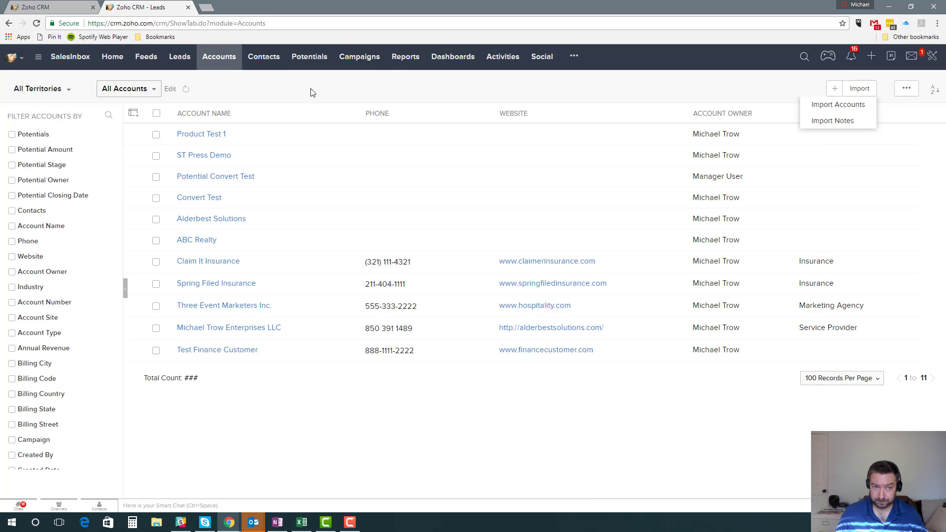
{"action": "left_click", "coordinate": [266, 60]}
{"action": "left_click", "coordinate": [862, 94]}
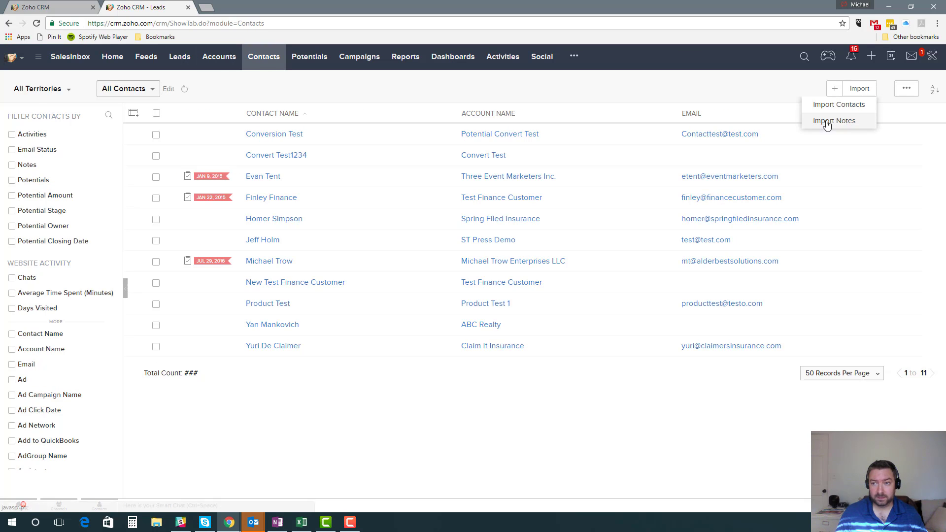
{"action": "left_click", "coordinate": [655, 90]}
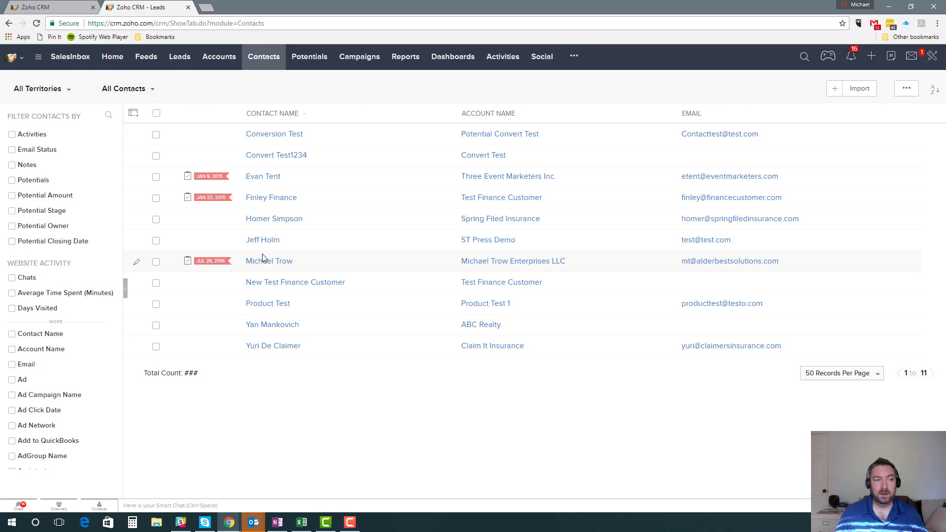